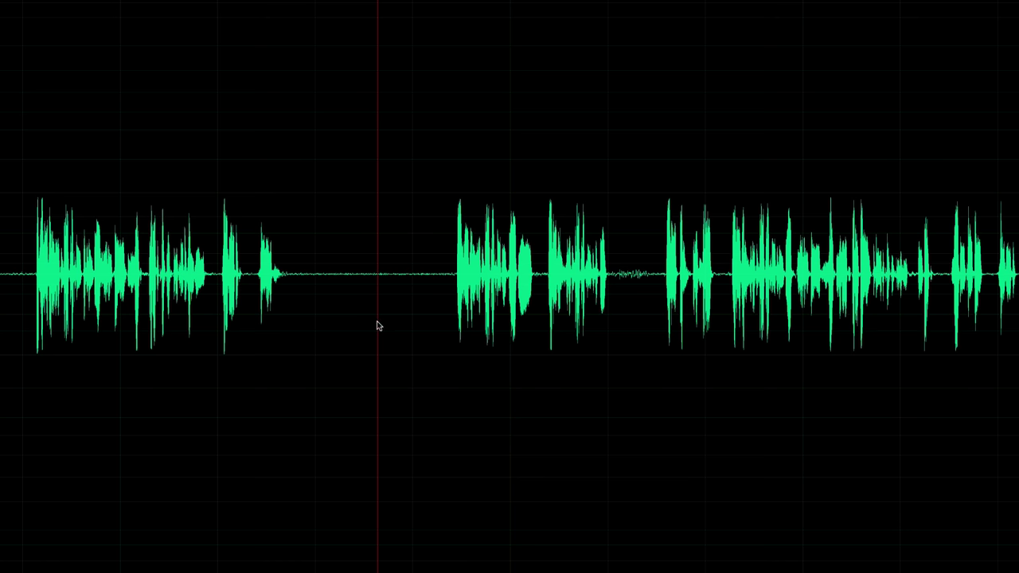
- Select the near-silent gap between the two speech passages and play it to hear the noise
left_click_drag(320, 239, 437, 236)
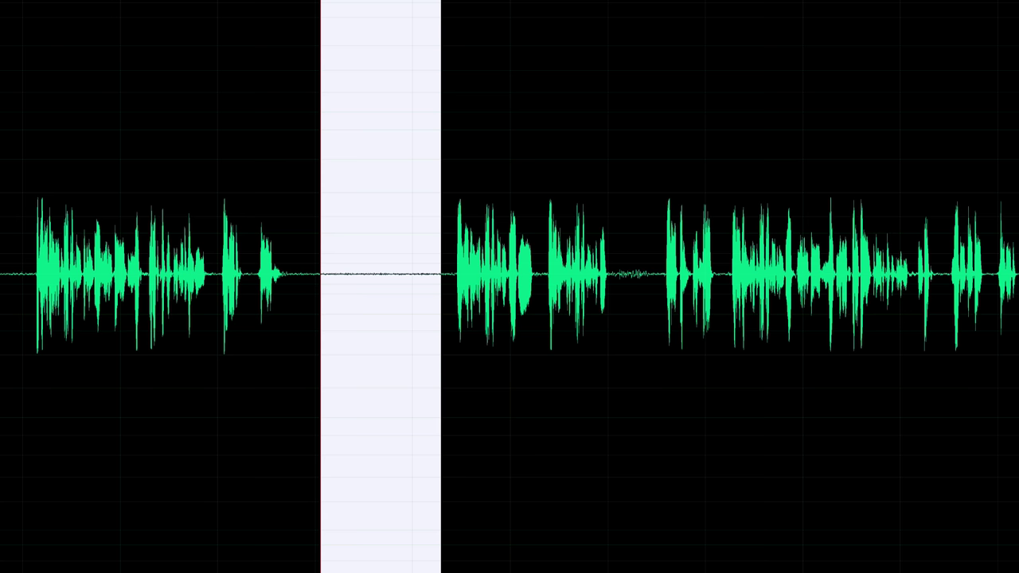
key("space")
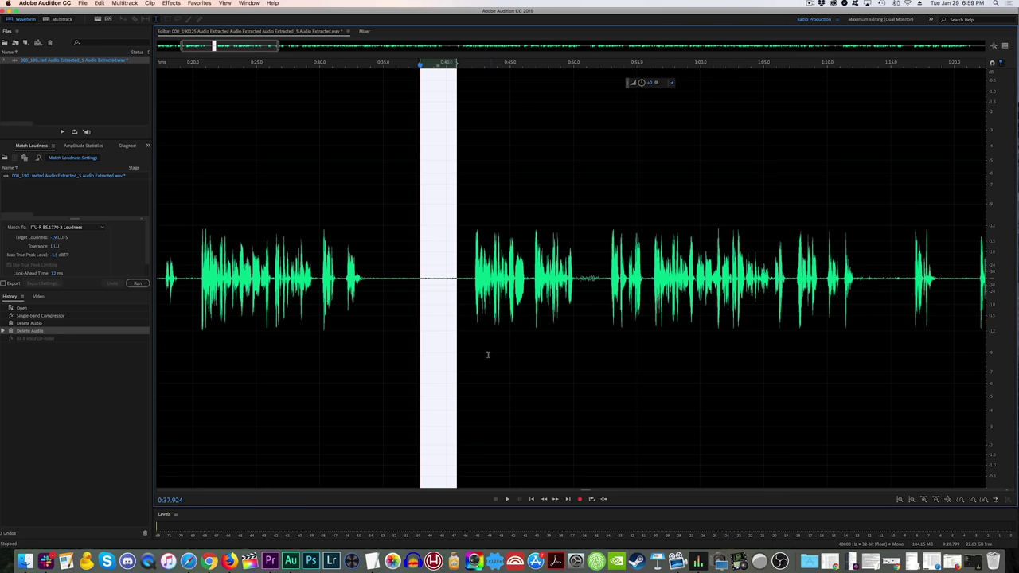
- Clear the selection and launch Effects > VST 3 > Restoration > iZotope > RX 6 Voice De-noise
left_click(473, 335)
left_click(171, 3)
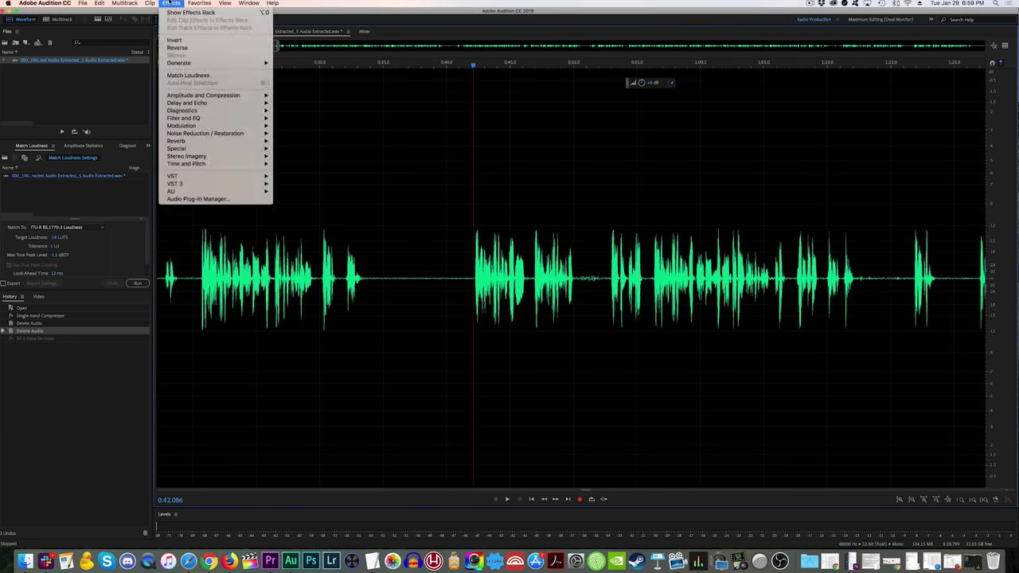
mouse_move(267, 184)
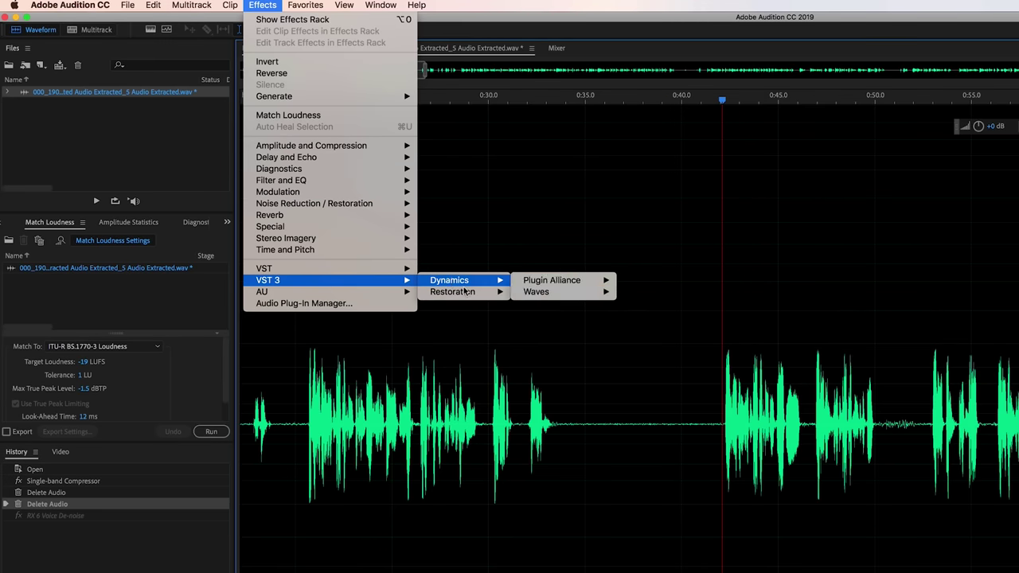
mouse_move(469, 292)
mouse_move(534, 293)
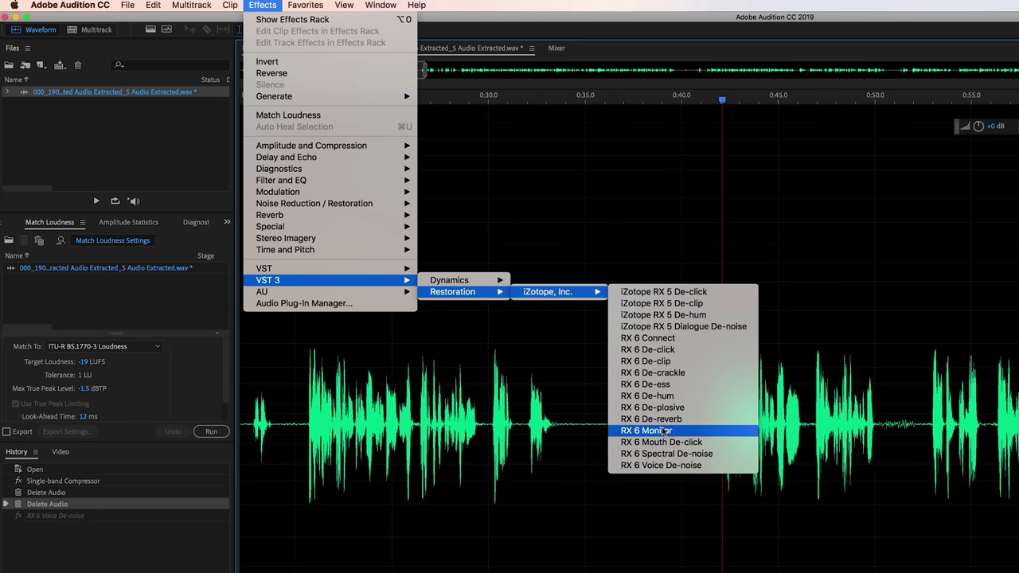
left_click(715, 467)
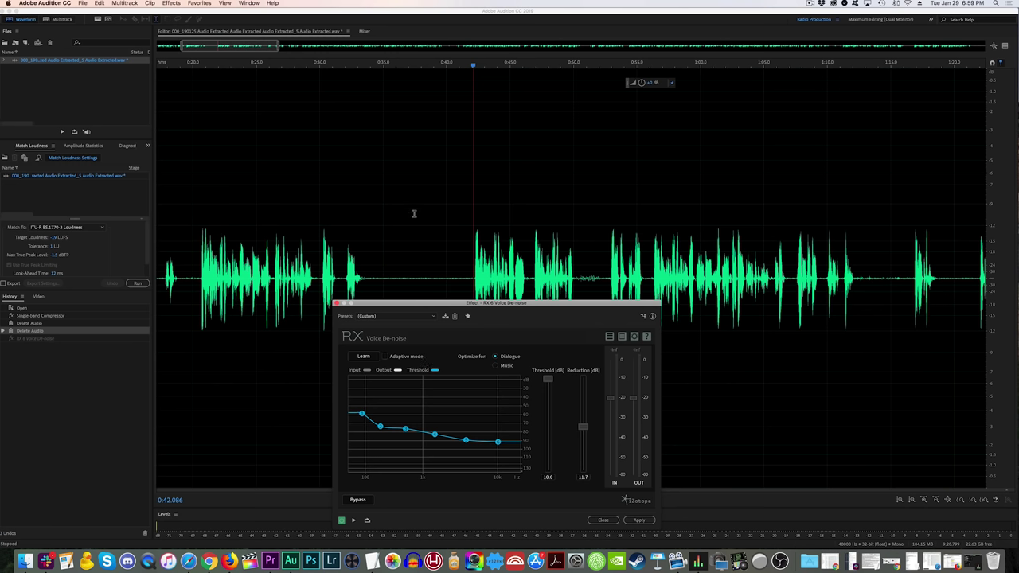
- Select the silent pause, enable Adaptive mode and set Reduction to 0.0
left_click_drag(418, 215, 454, 218)
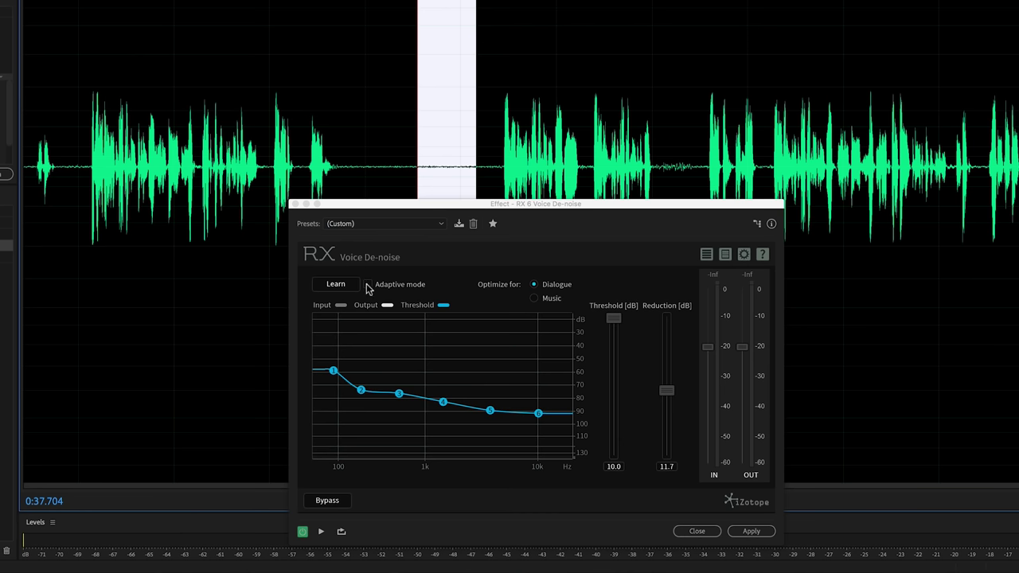
left_click(386, 357)
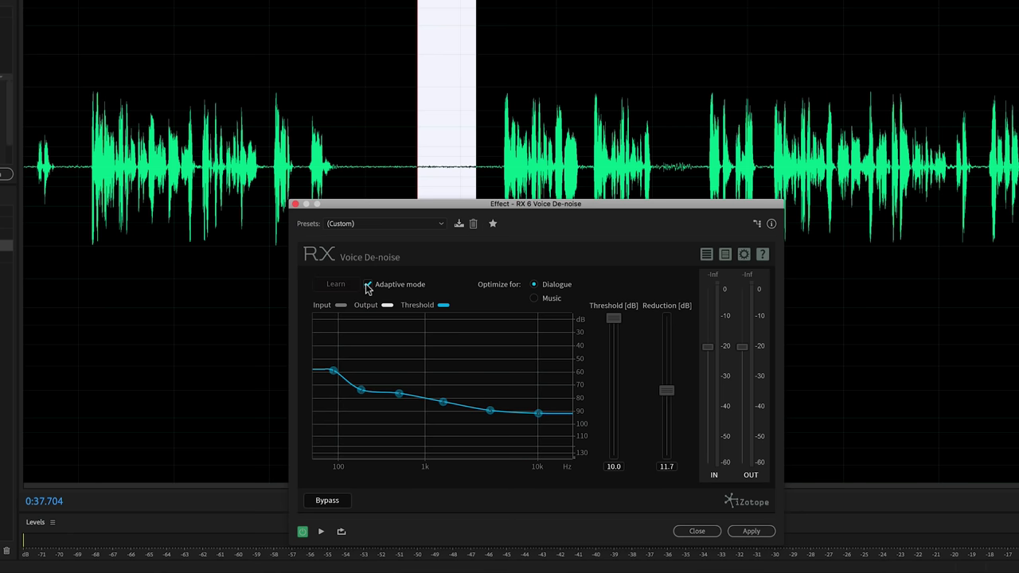
left_click_drag(666, 391, 671, 473)
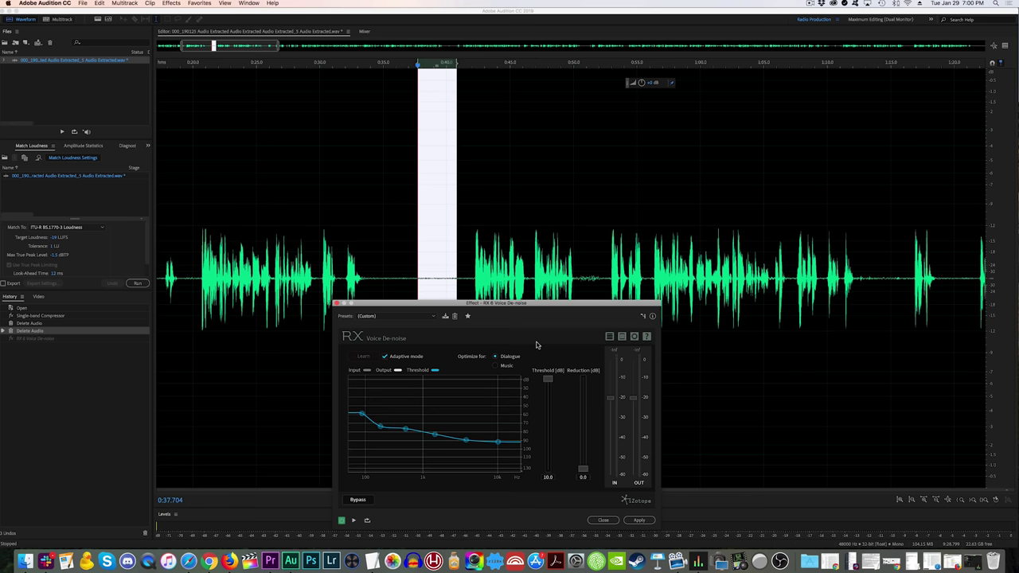
- Reposition the de-noise window, preview the pause, and switch Adaptive mode off
left_click_drag(554, 310, 555, 261)
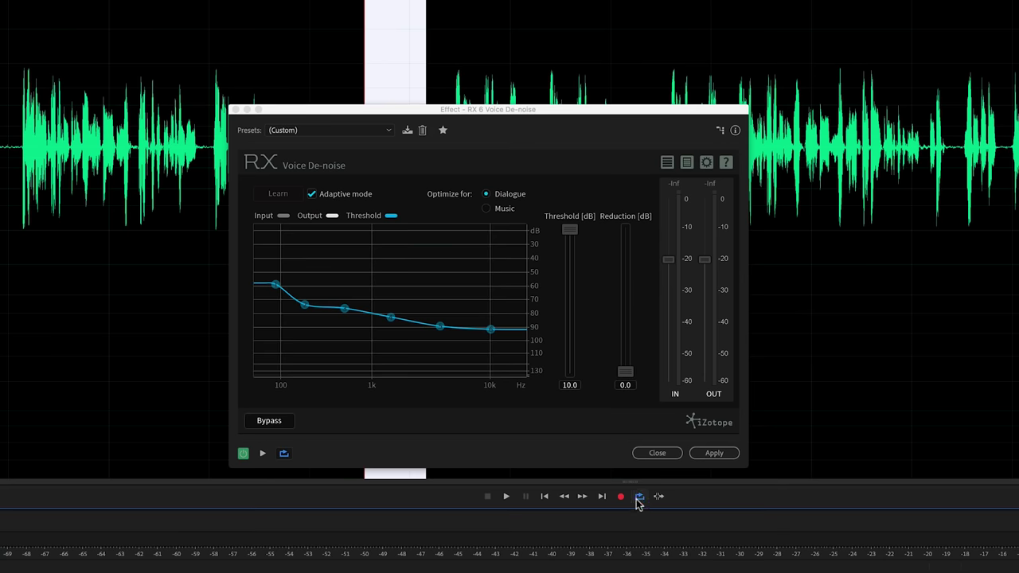
left_click_drag(614, 109, 625, 208)
key("space")
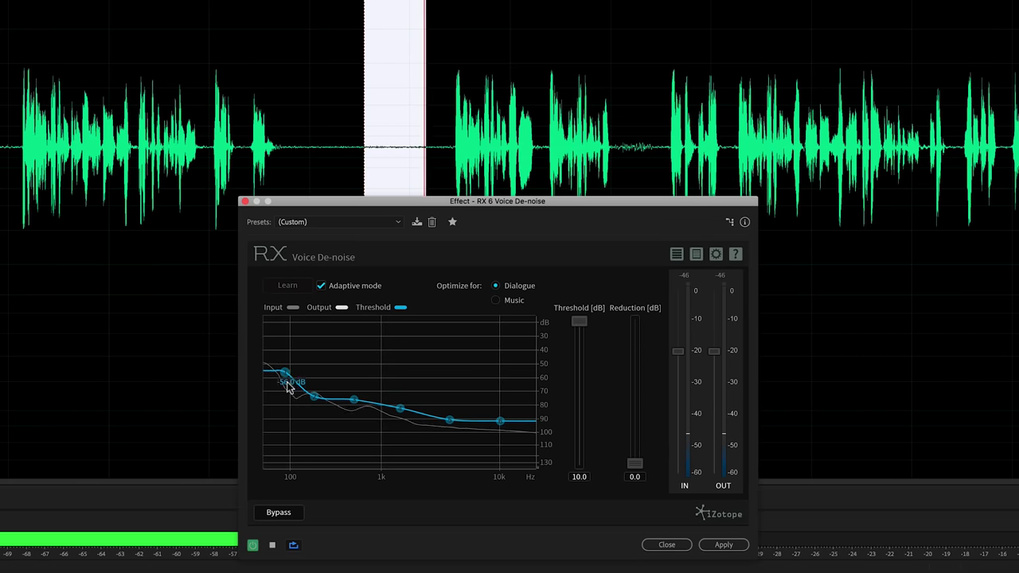
mouse_move(308, 391)
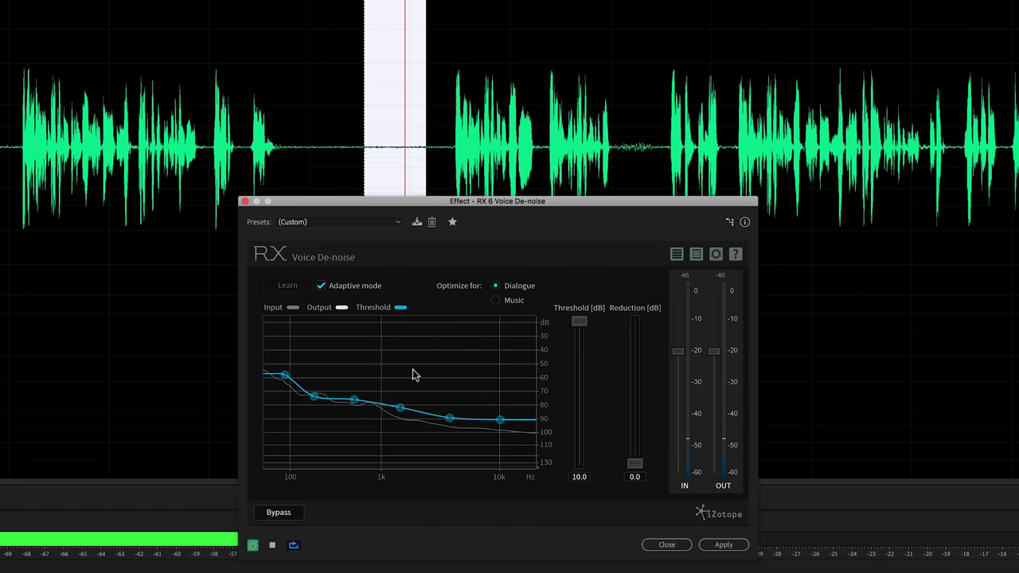
left_click(320, 287)
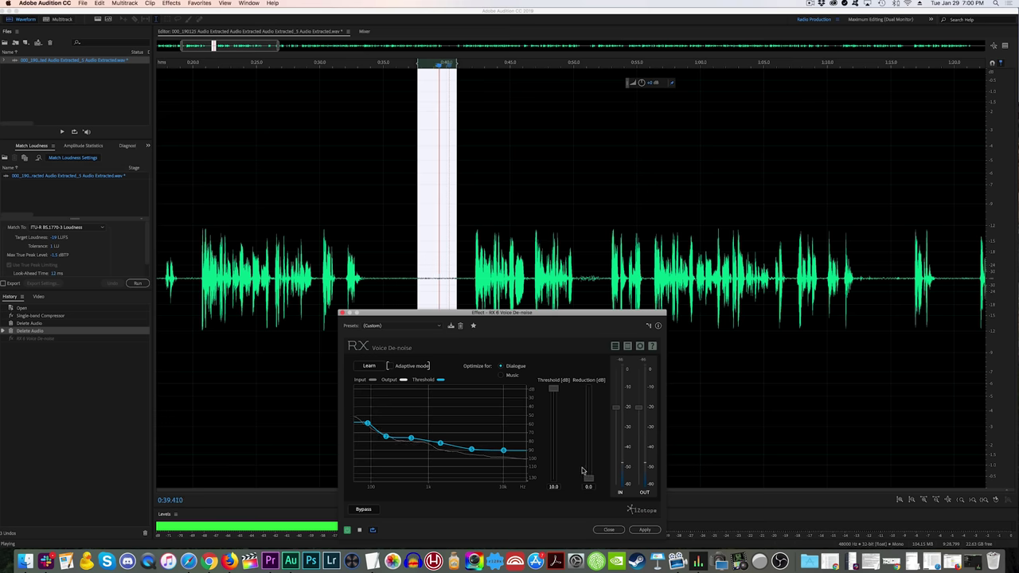
- While previewing, try Reduction at 1.7 and 0.0 dB, then push it to 25.0 dB
left_click_drag(588, 478, 587, 467)
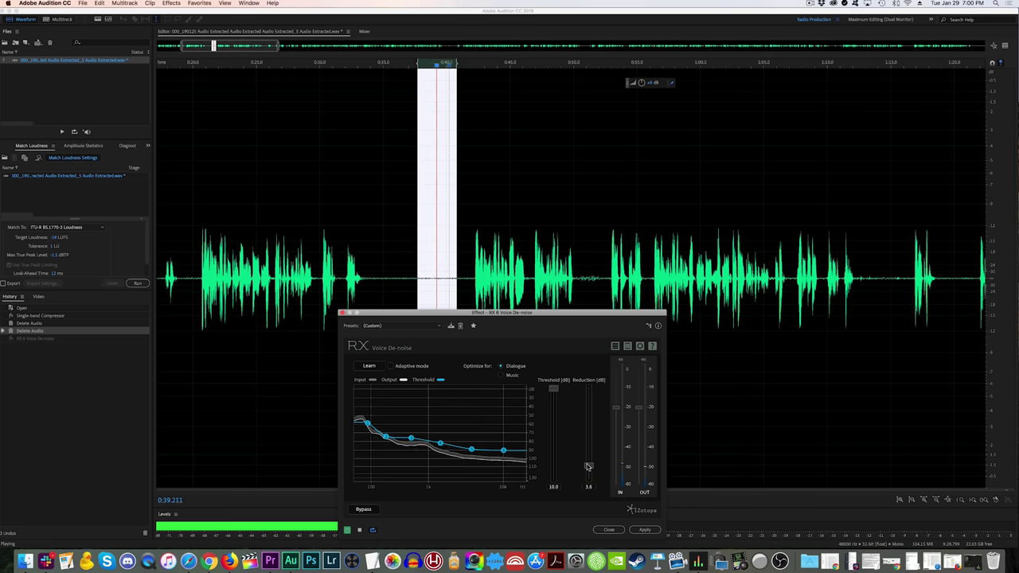
left_click_drag(587, 468, 588, 477)
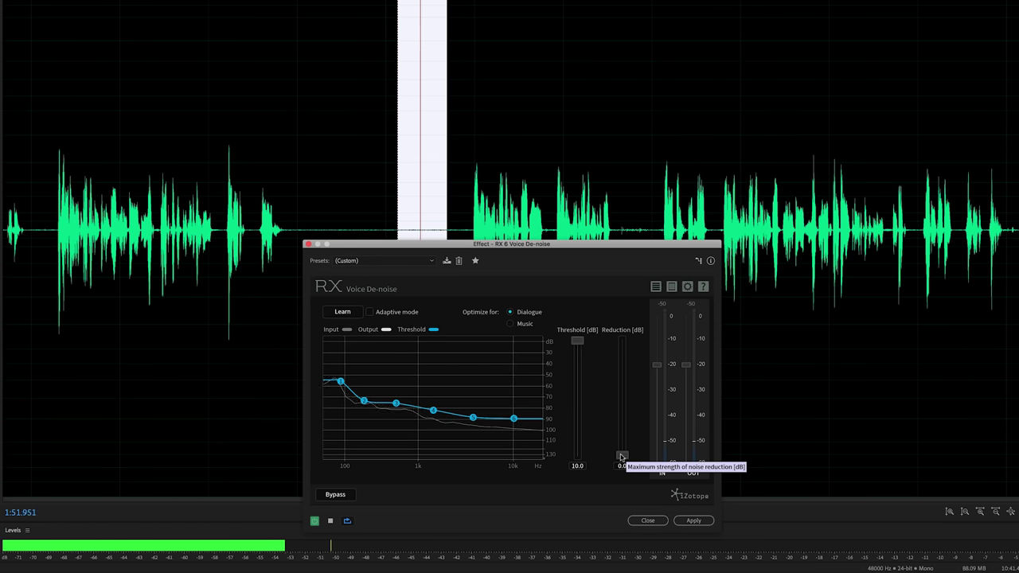
left_click_drag(622, 457, 622, 340)
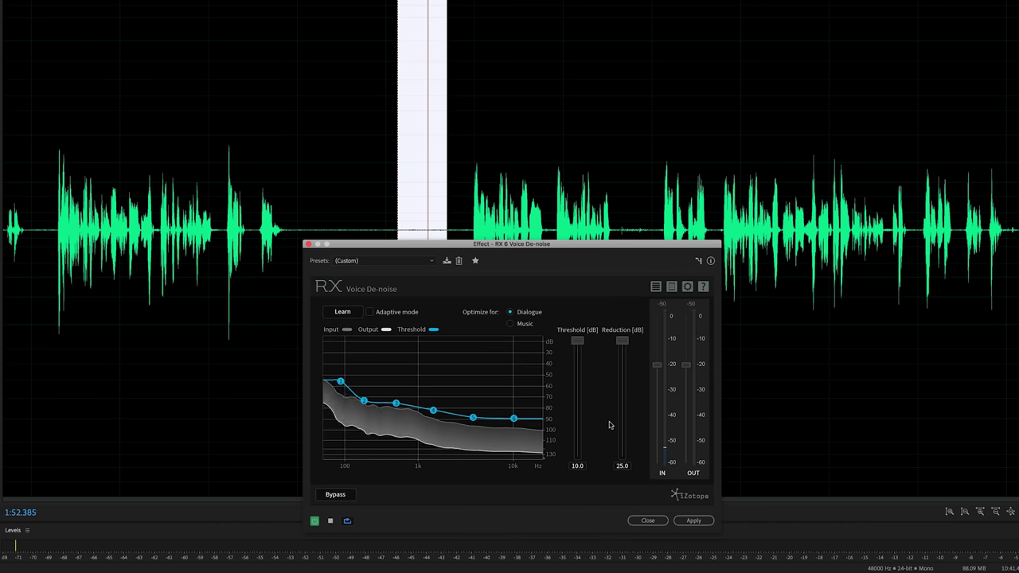
- Compare Reduction at about 12.6 and 25.0 dB, deselect to hear the speech, then stop playback
left_click_drag(622, 341, 622, 404)
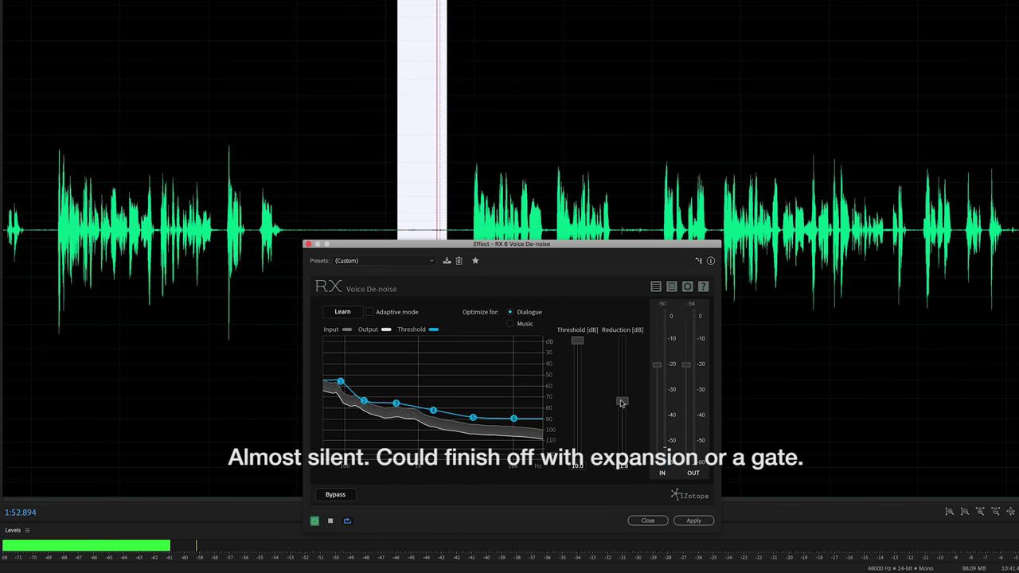
left_click_drag(622, 403, 622, 333)
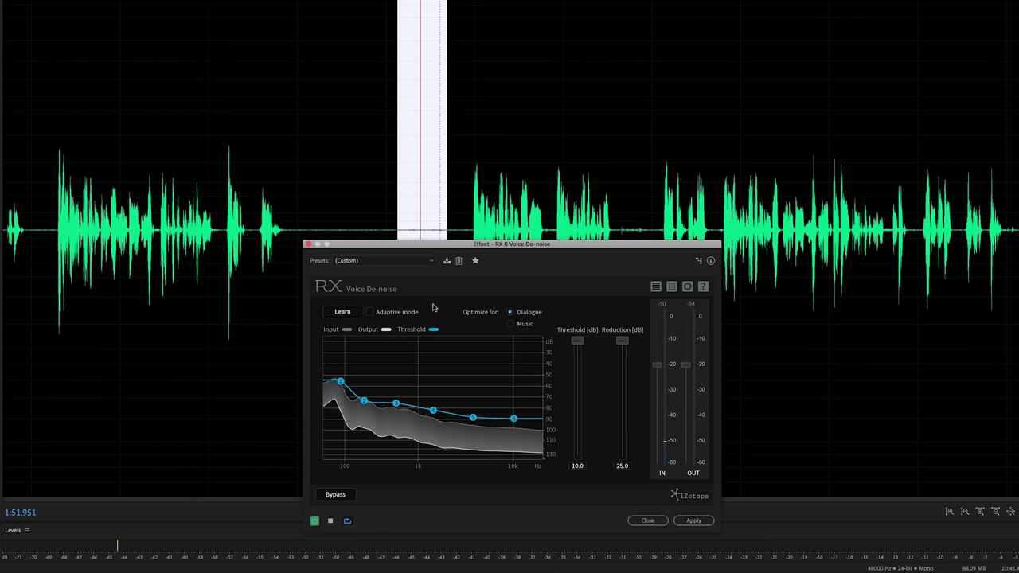
left_click(450, 175)
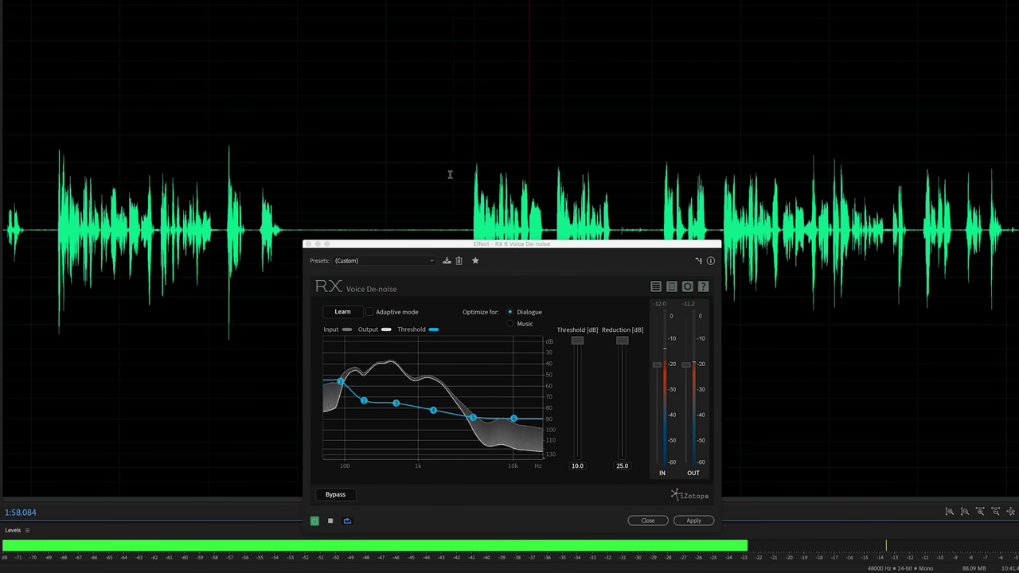
key("space")
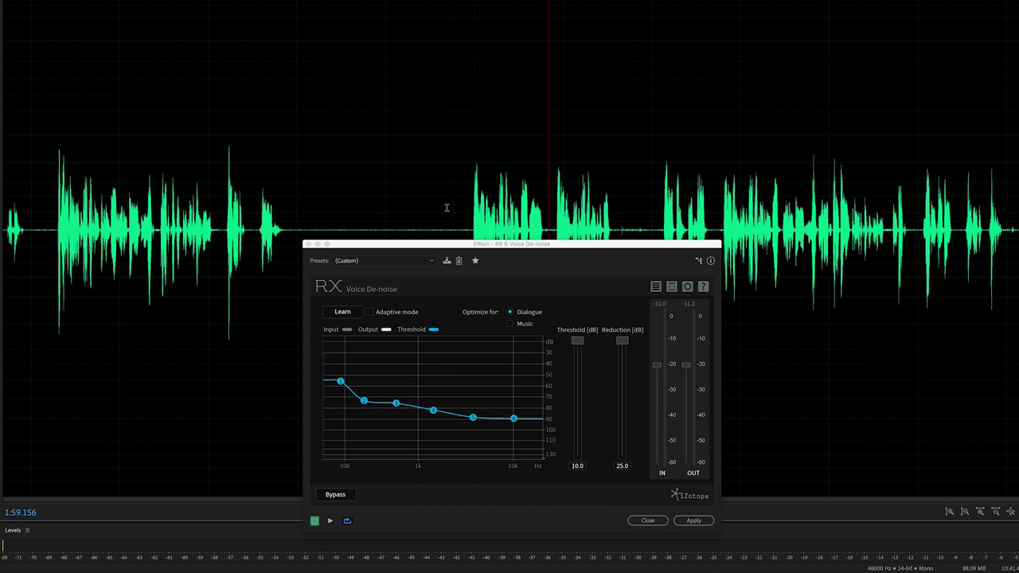
- Reselect the pause and preview Reduction at about 10.9 dB before returning it to 25.0 dB
left_click_drag(397, 175, 440, 178)
key("space")
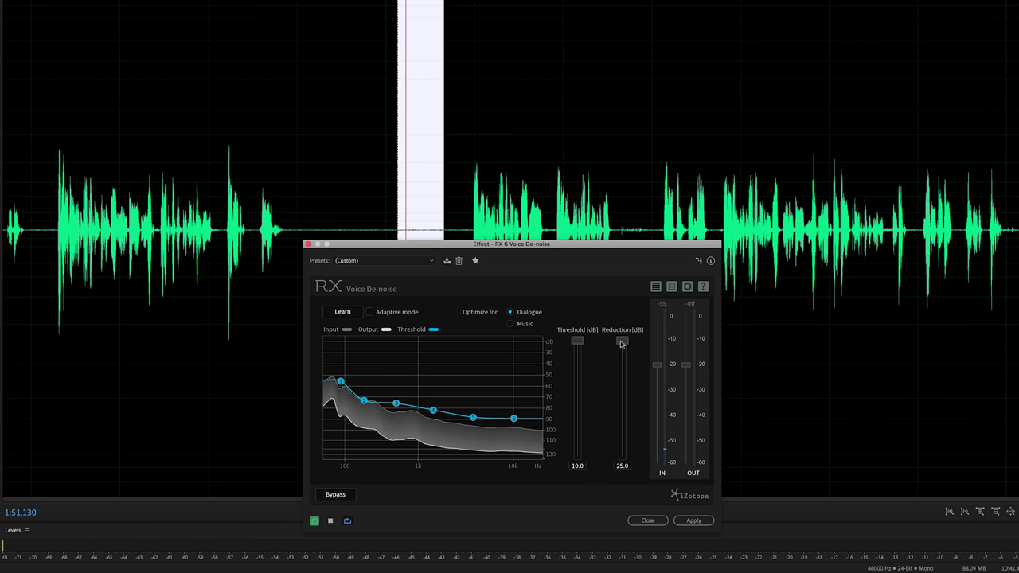
left_click_drag(621, 340, 623, 400)
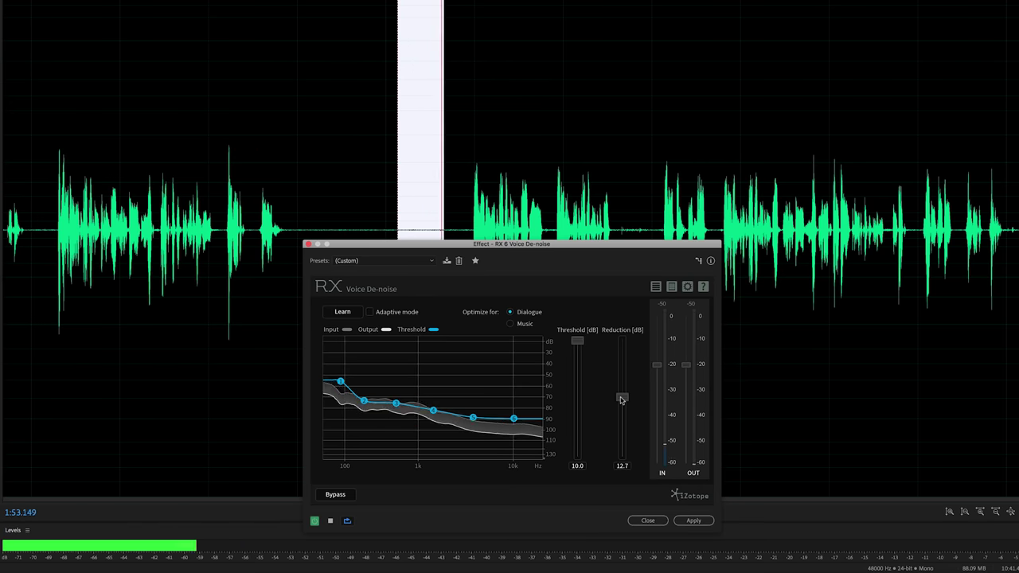
left_click_drag(621, 400, 621, 338)
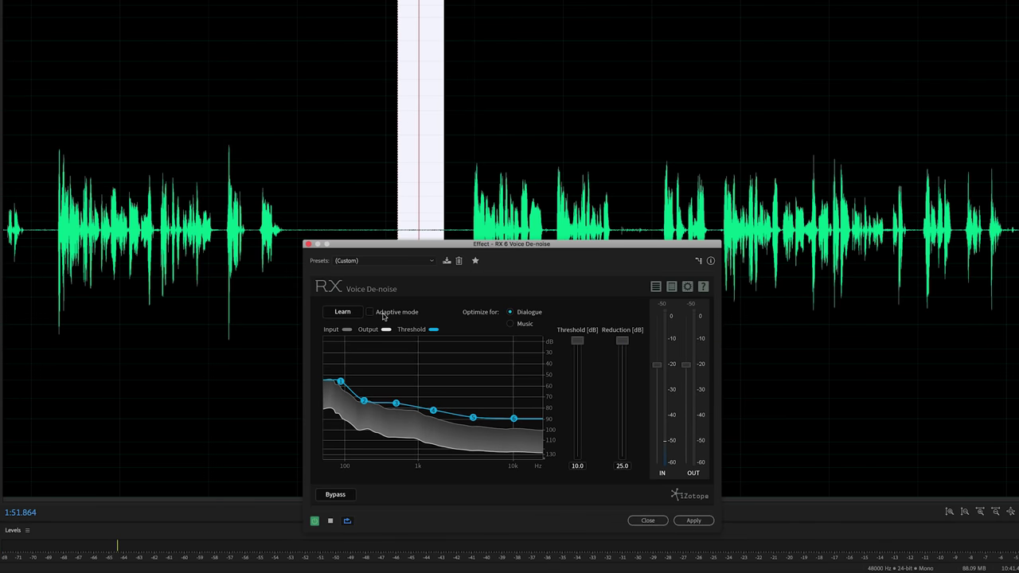
- Clear the selection so the whole file is processed and apply the Voice De-noise
left_click(426, 183)
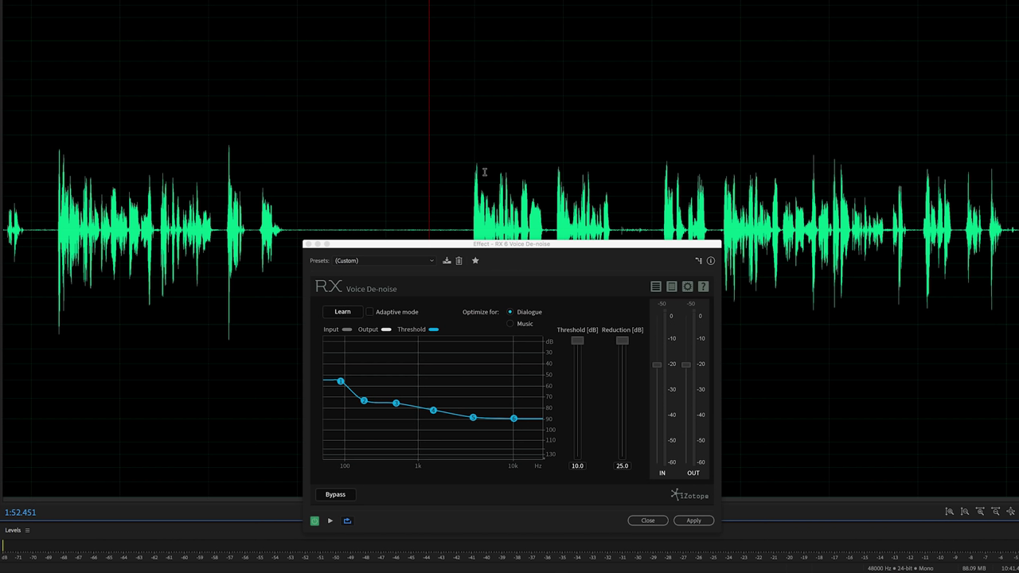
key("ctrl+a")
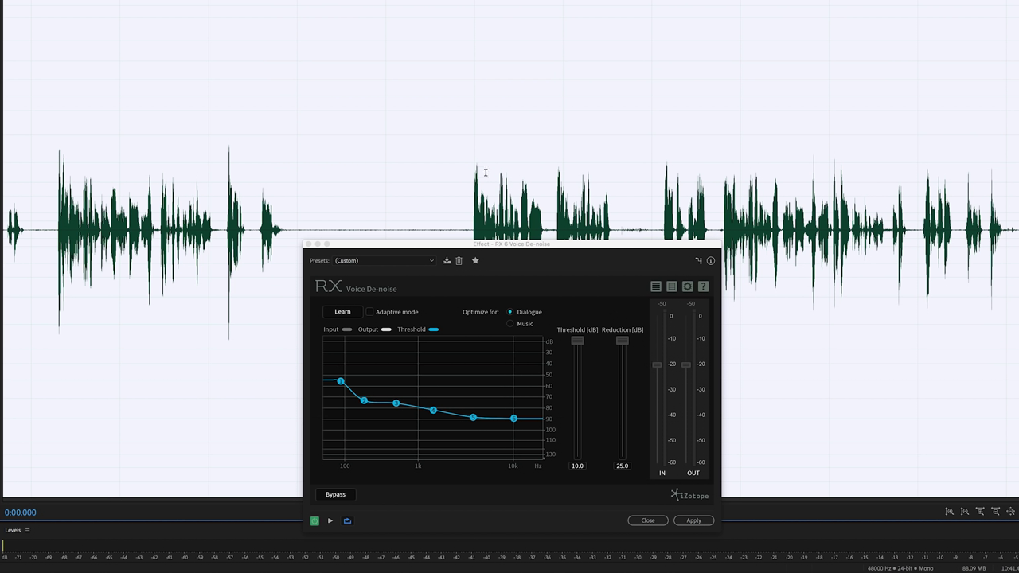
left_click(453, 136)
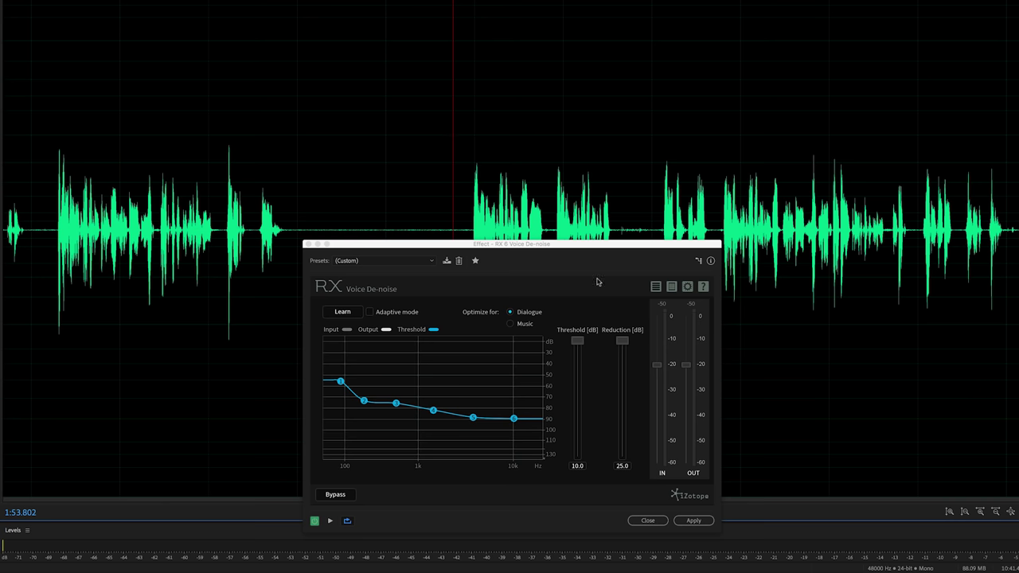
left_click(692, 520)
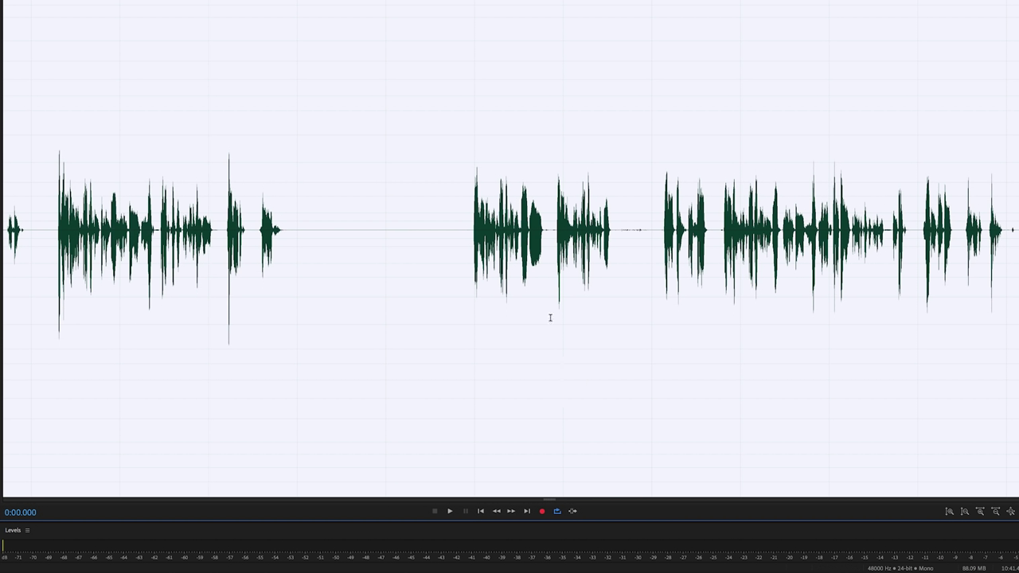
- Play and stop the de-noised speech from two points in the waveform to audition the result
left_click(382, 239)
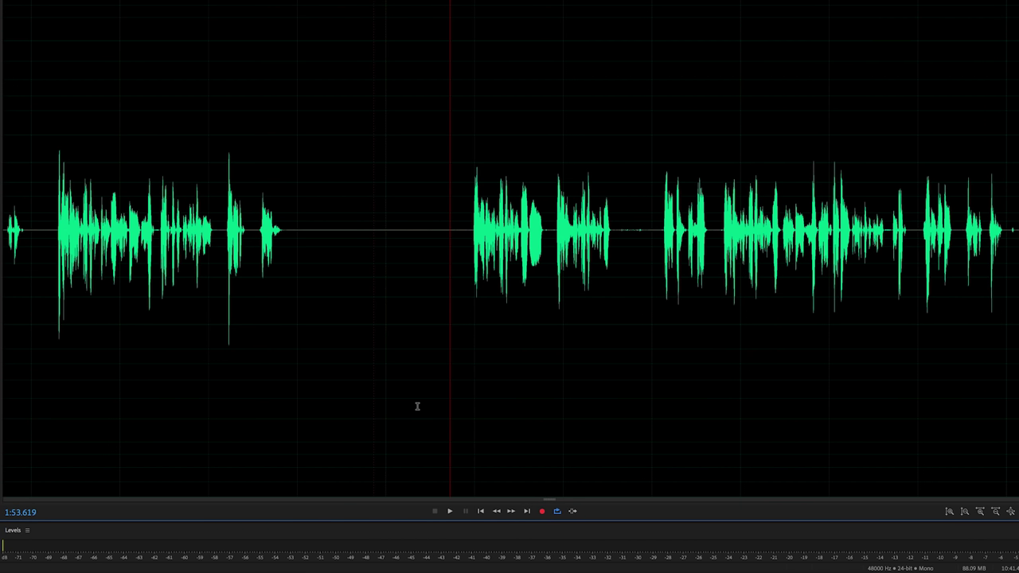
key("space")
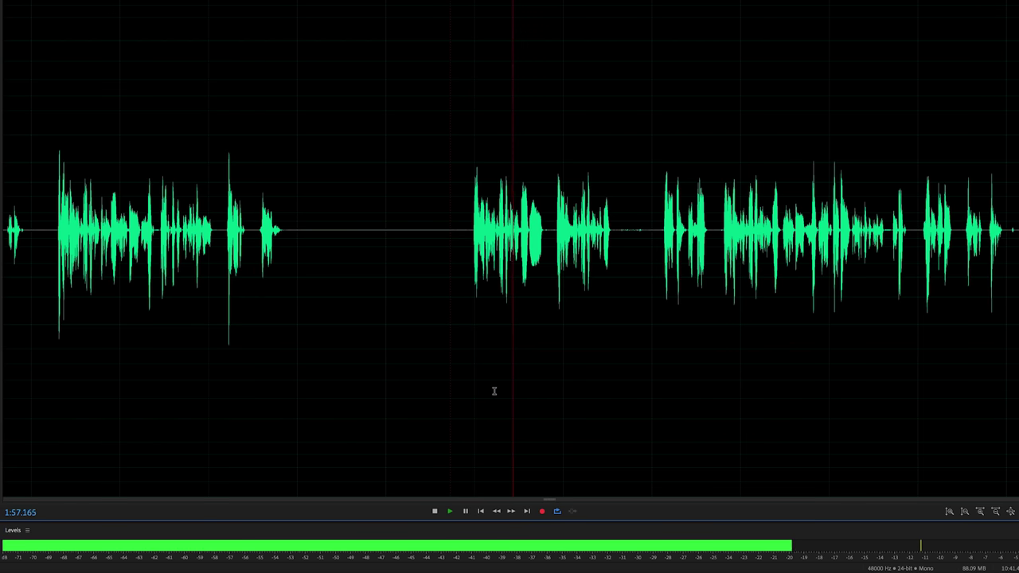
key("space")
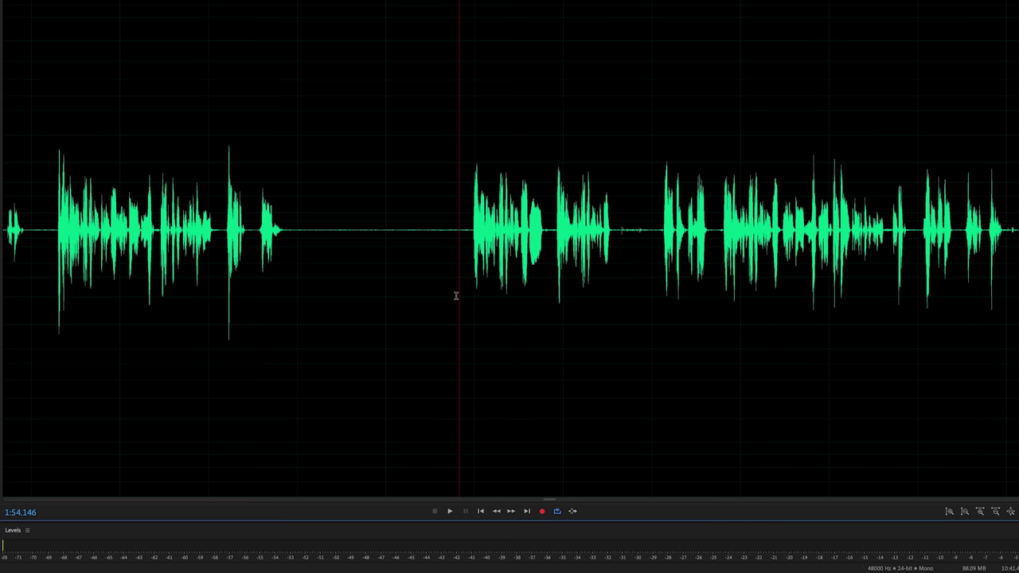
key("space")
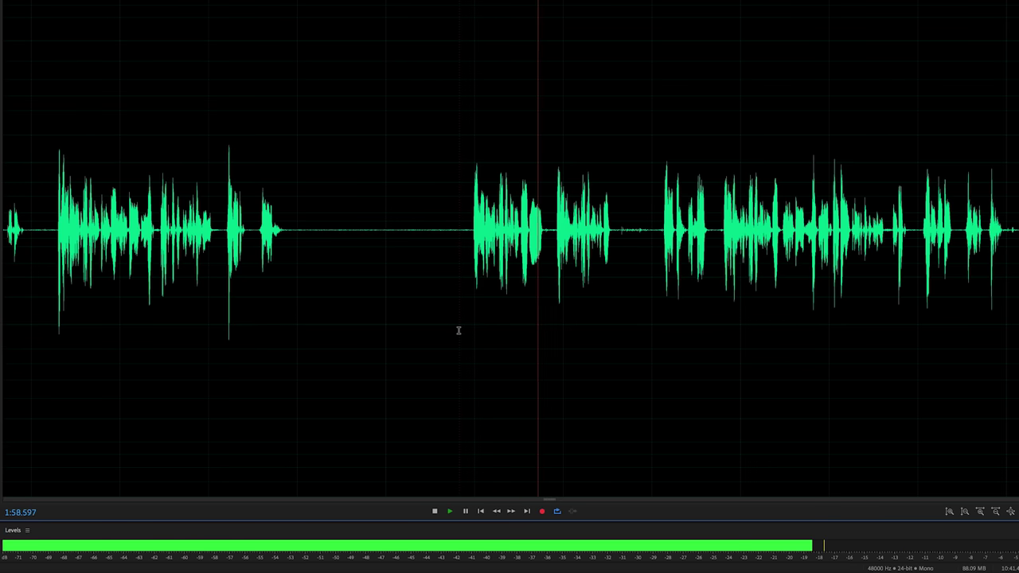
key("space")
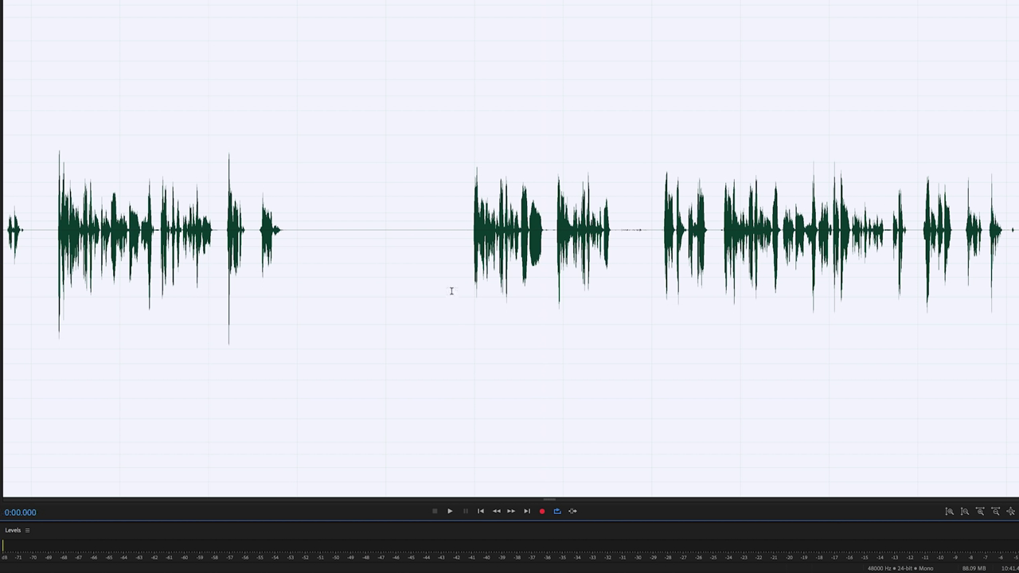
left_click(452, 286)
key("space")
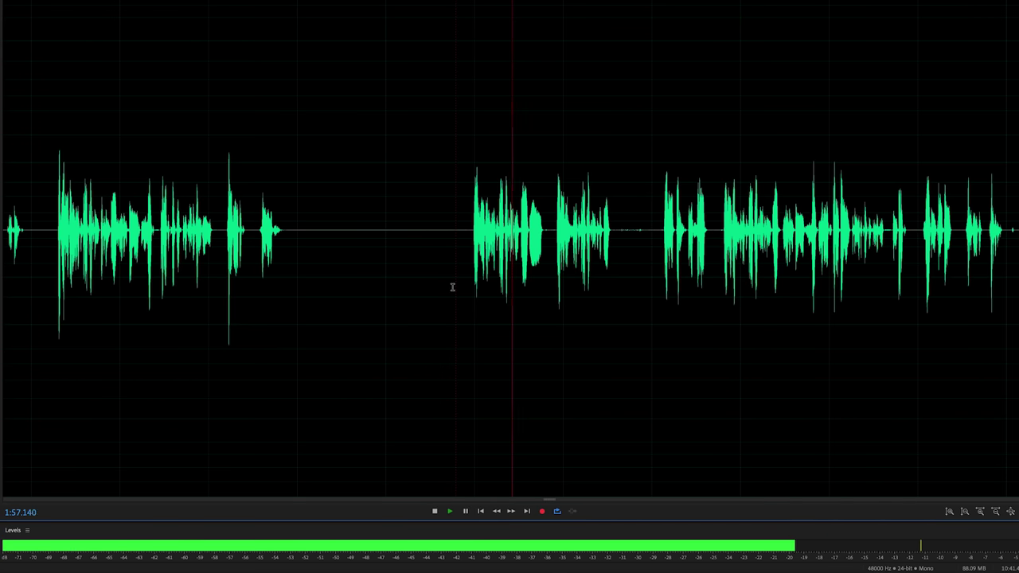
key("space")
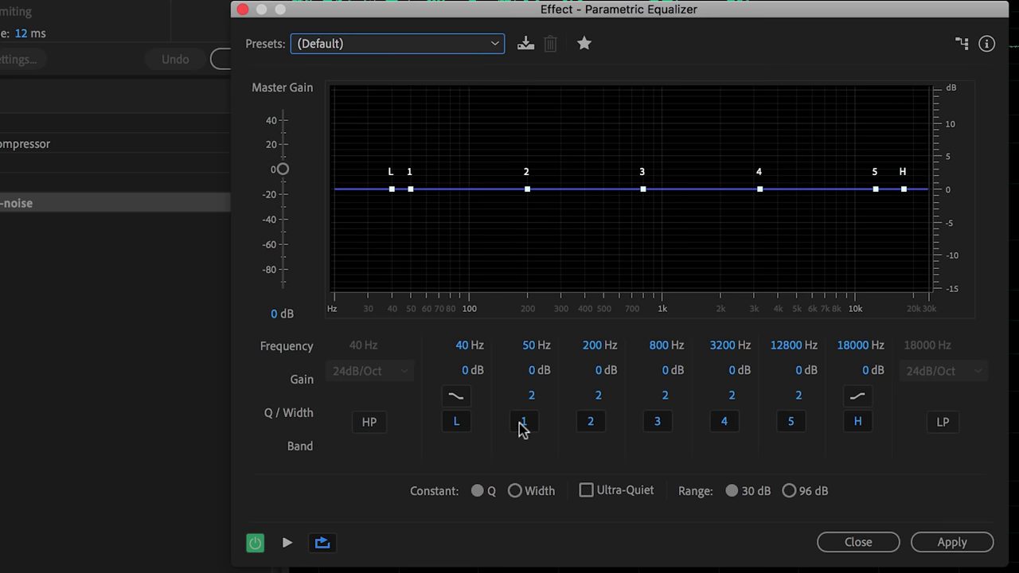
- Switch off bands 1–5 and add a 12dB/Oct high-pass at 131 Hz while previewing
left_click_drag(524, 422, 791, 421)
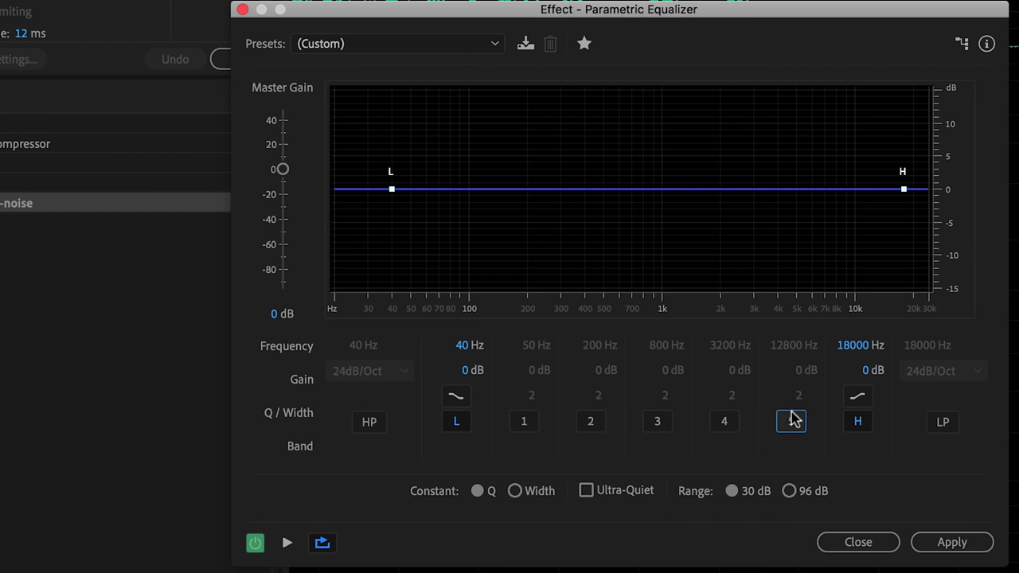
left_click(367, 422)
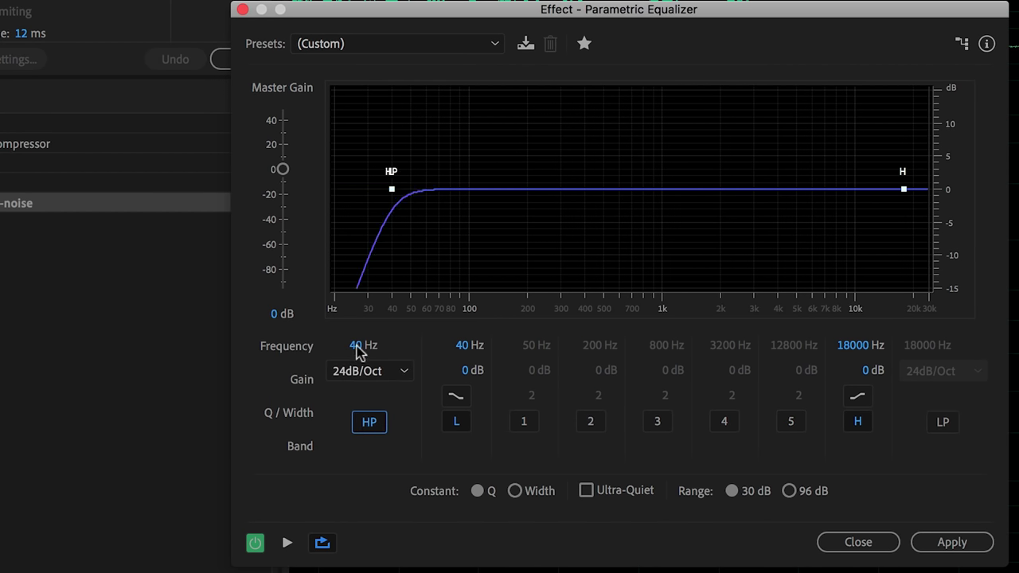
left_click(375, 371)
left_click(377, 410)
key("space")
mouse_move(360, 344)
left_mouse_down()
mouse_move(446, 345)
mouse_move(411, 345)
left_mouse_up()
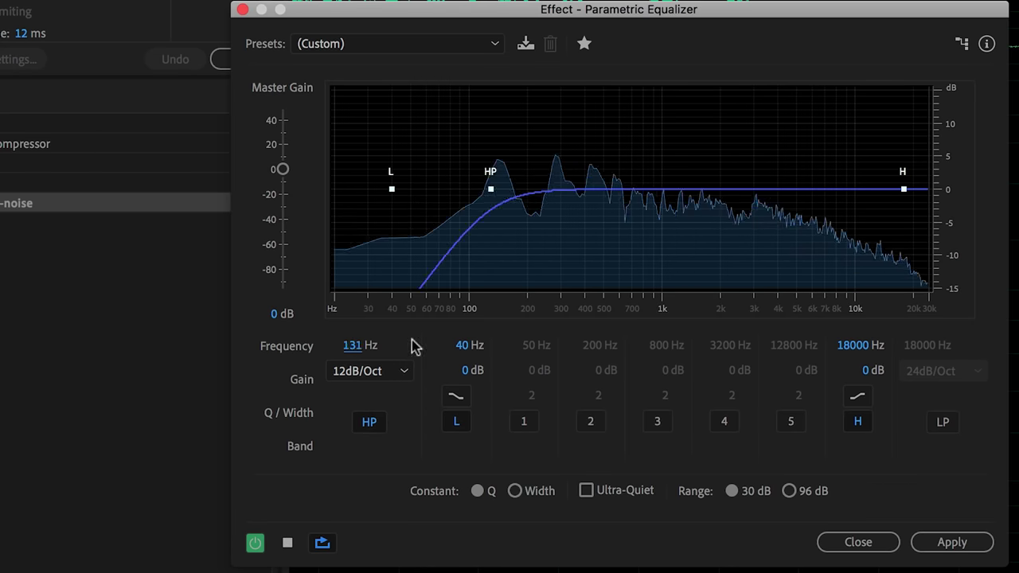
- Set band 2 to -3.8 dB at 250 Hz and the high shelf to +2.3 dB at 5023 Hz, then apply
left_click(587, 423)
left_click_drag(604, 370, 551, 370)
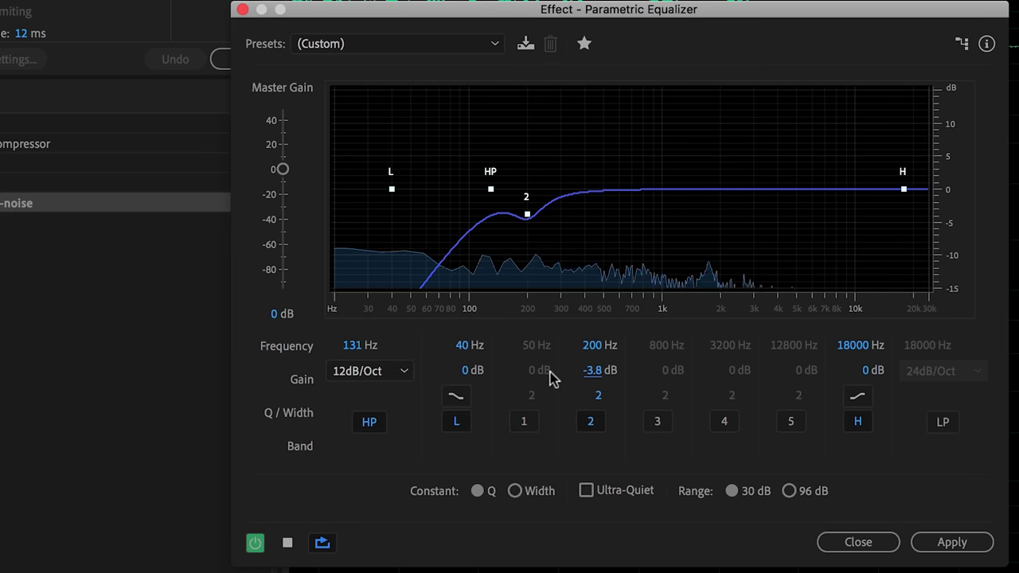
left_click_drag(599, 345, 615, 345)
left_click_drag(860, 371, 888, 376)
key("space")
left_click_drag(857, 345, 778, 343)
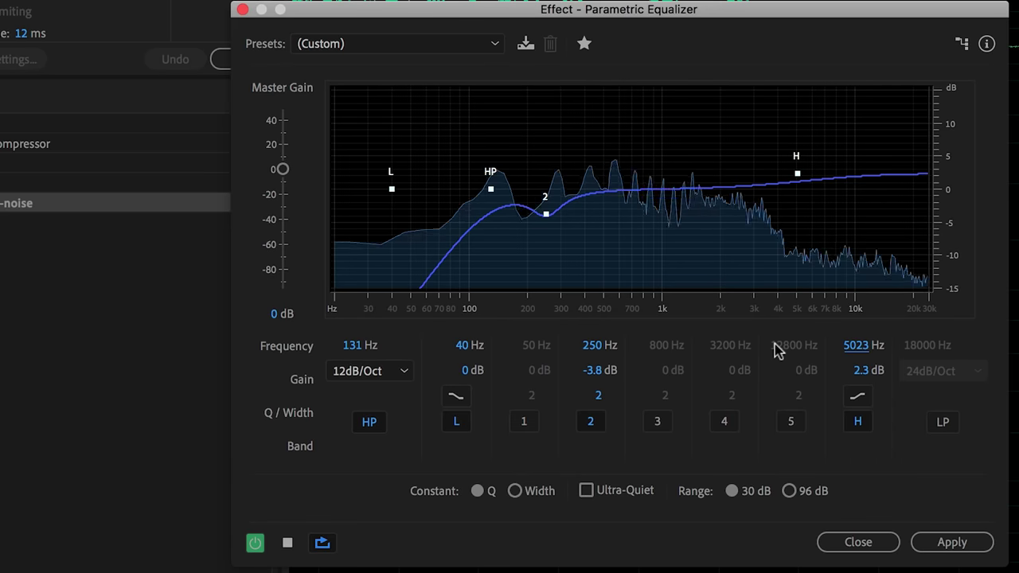
key("space")
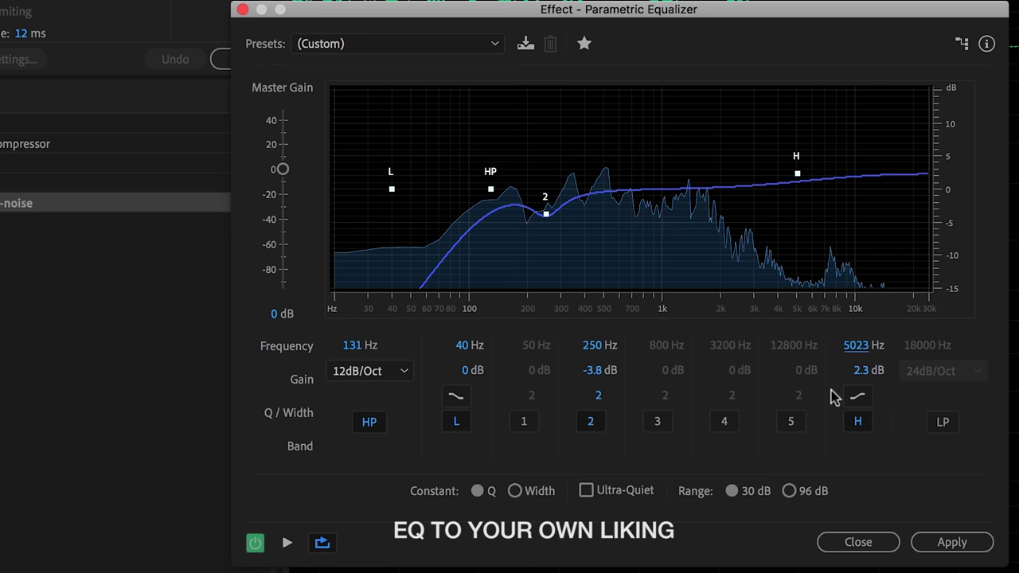
left_click(952, 542)
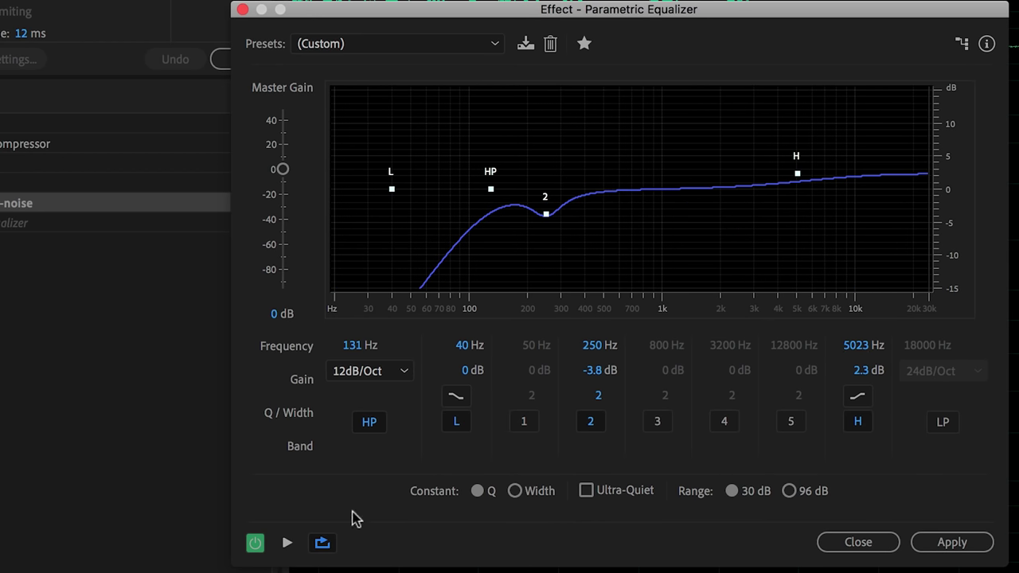
left_click(254, 543)
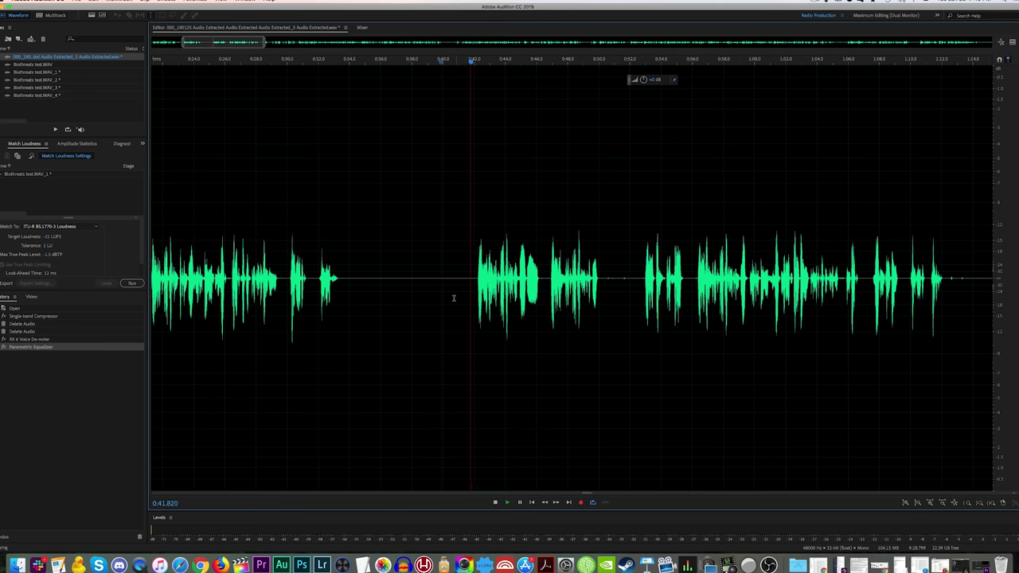
- Play the equalized recording and jump ahead to a later point in the speech
key("space")
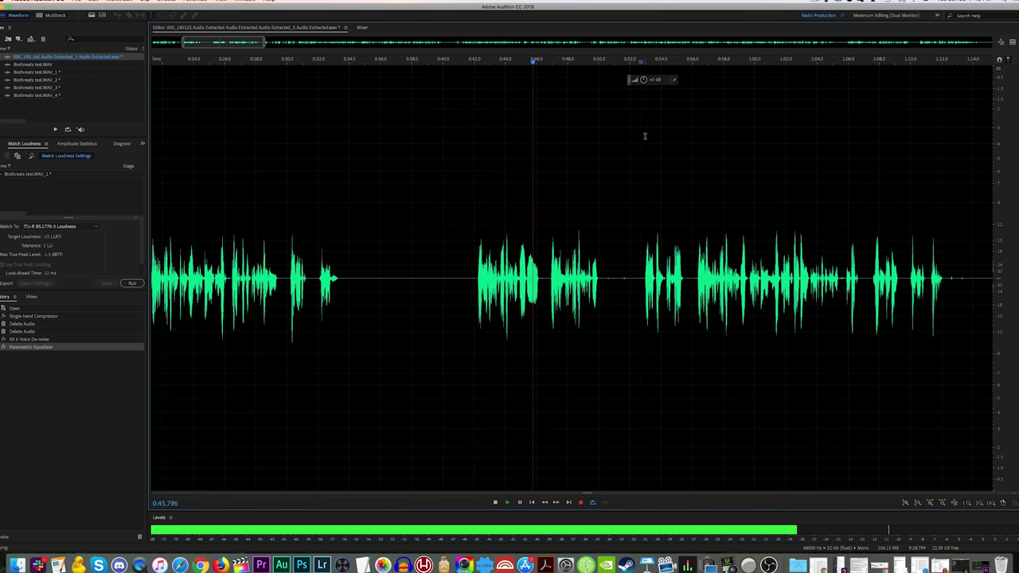
left_click(640, 62)
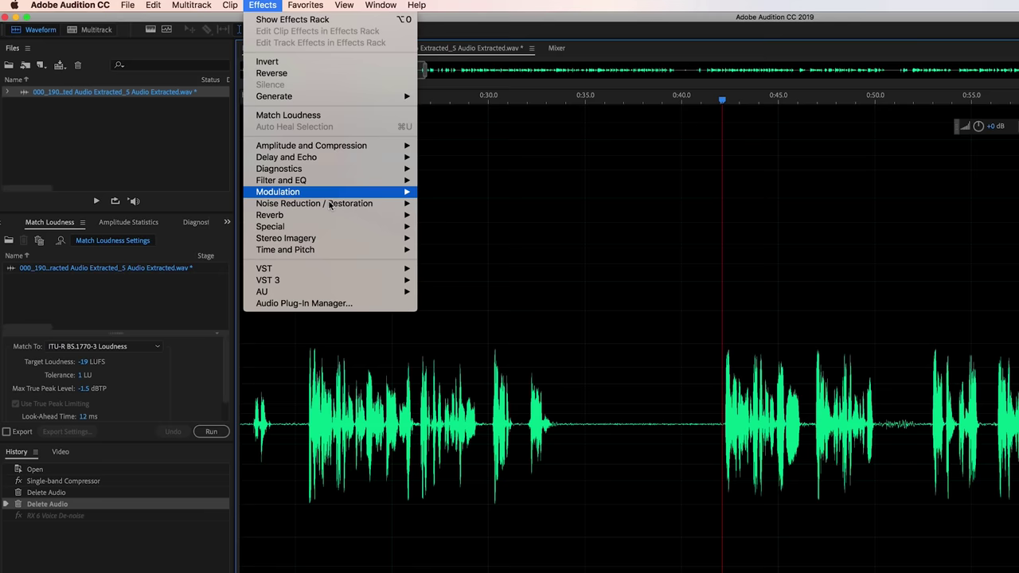
- Open RX 6 Voice De-noise, select a noise gap, enable Adaptive mode and keep threshold at 10.0
mouse_move(342, 280)
mouse_move(516, 293)
mouse_move(549, 293)
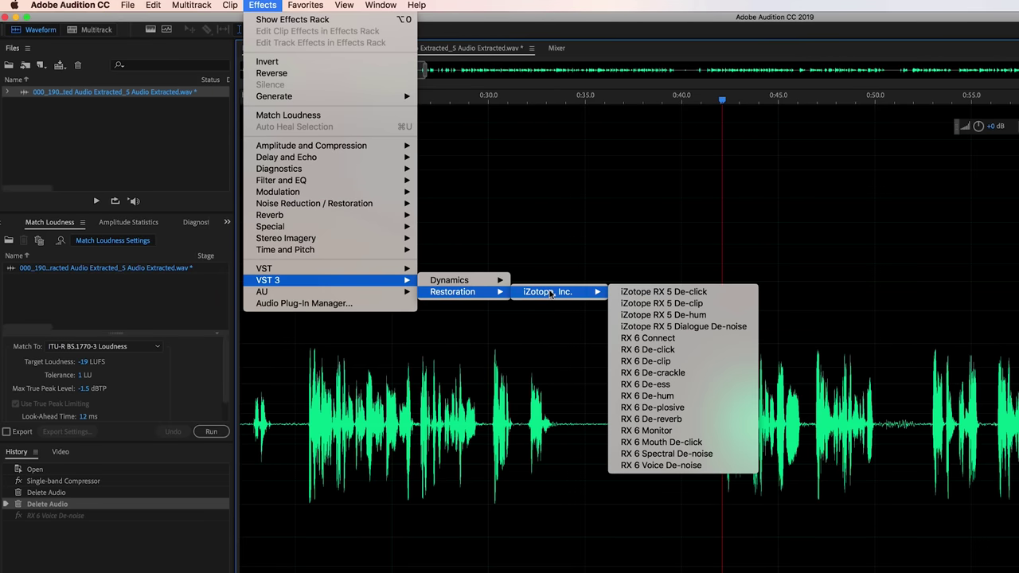
left_click(715, 466)
left_click_drag(418, 215, 454, 219)
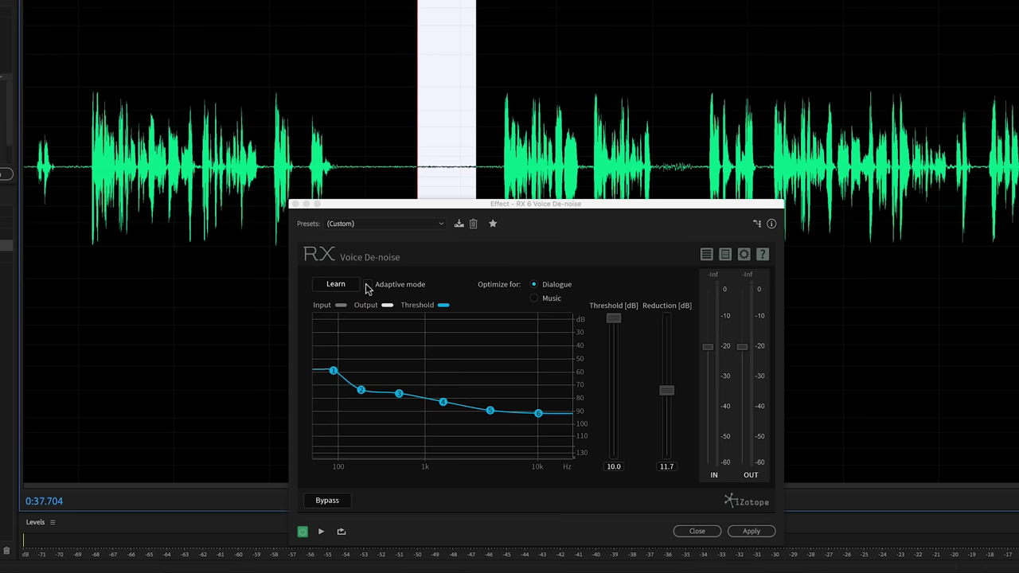
left_click(367, 285)
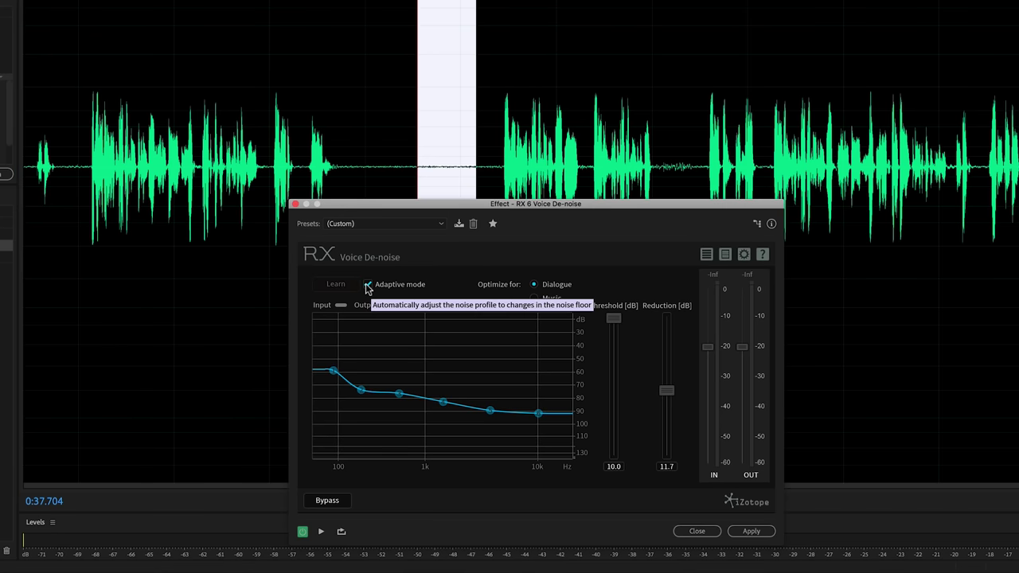
left_click_drag(613, 320, 613, 331)
left_click(613, 330, "alt")
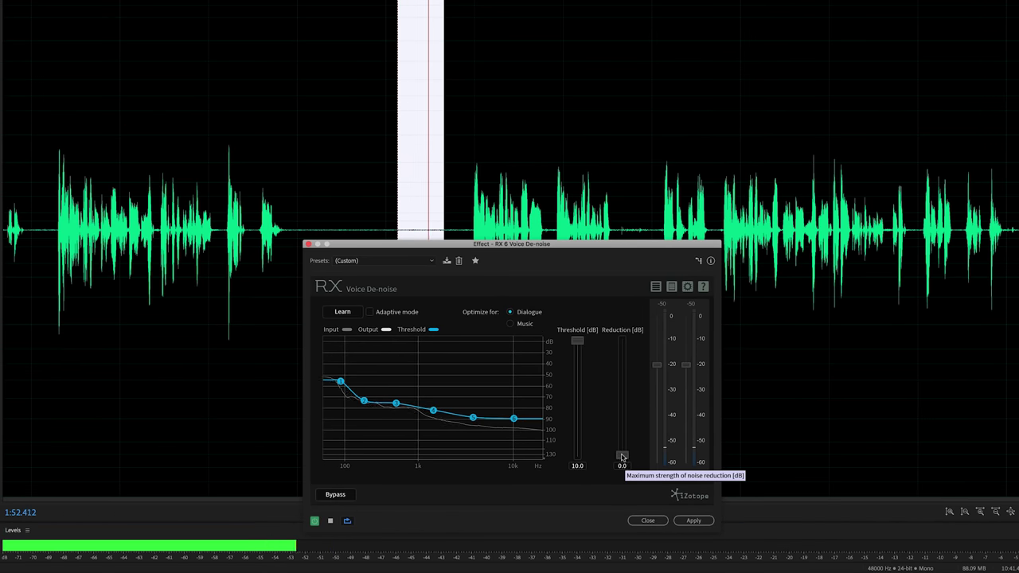
- Raise Reduction to 25.0 dB, stop the preview, deselect and apply the de-noise
left_click_drag(622, 456, 622, 400)
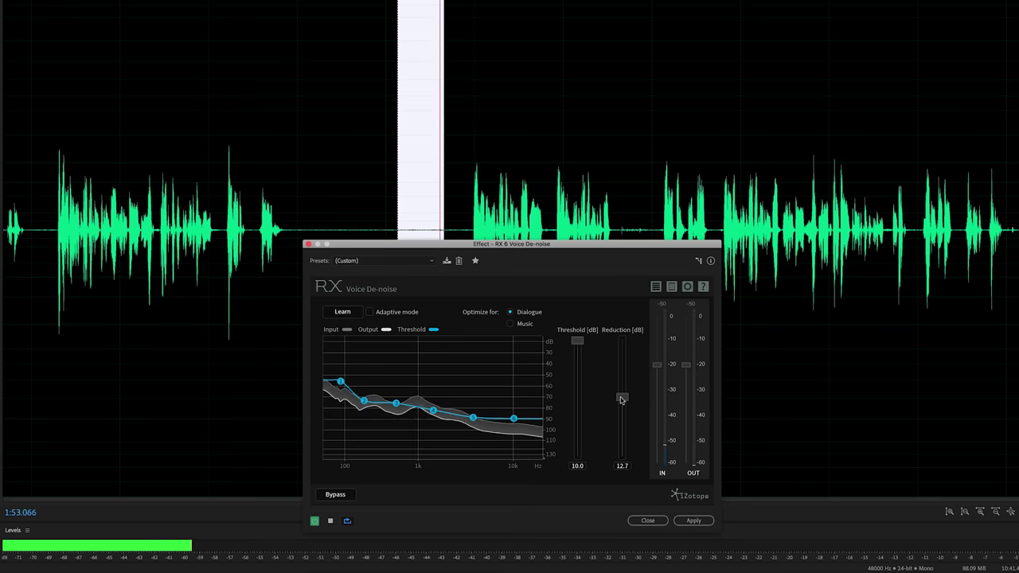
left_click_drag(622, 399, 622, 341)
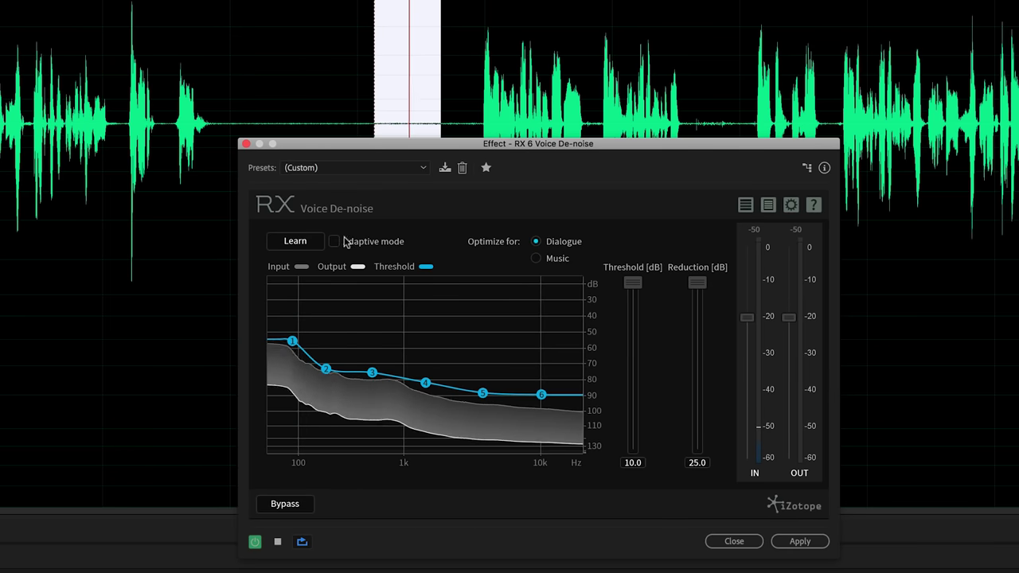
key("space")
left_click(415, 58)
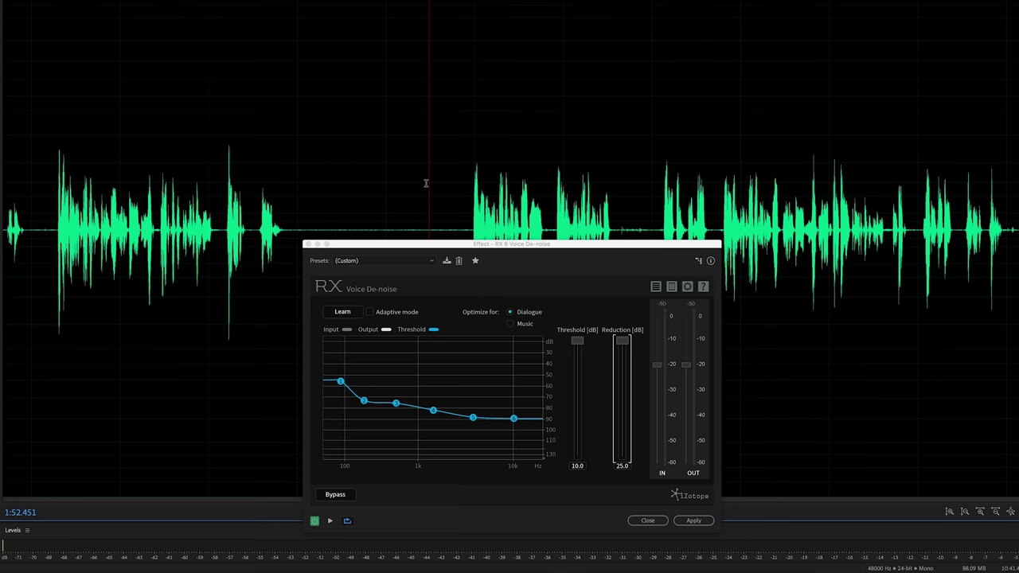
left_click(796, 541)
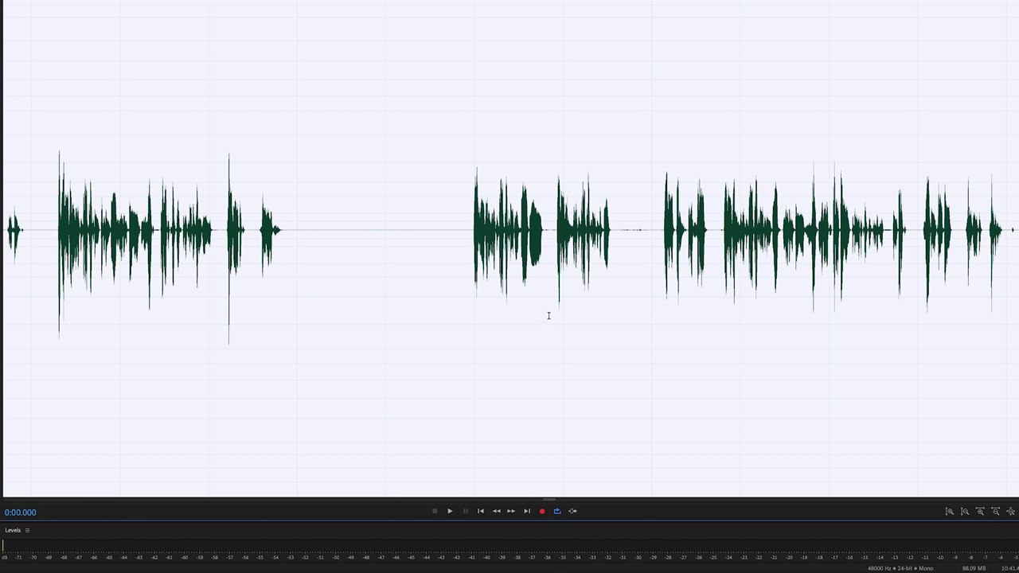